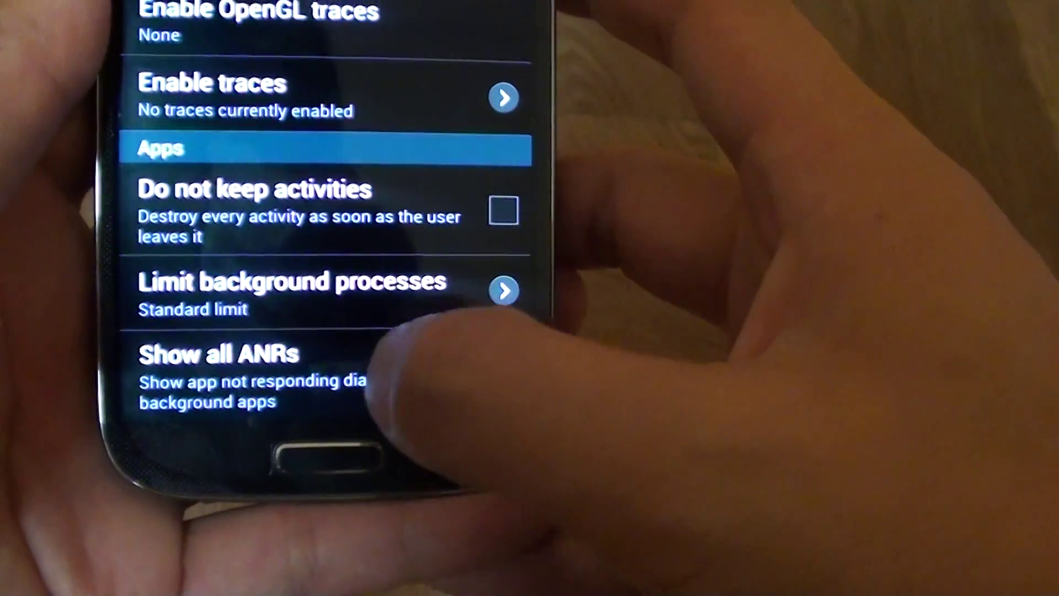
- Enable Show all ANRs for background apps, then go to the home screen
{"action": "left_click", "coordinate": [464, 373]}
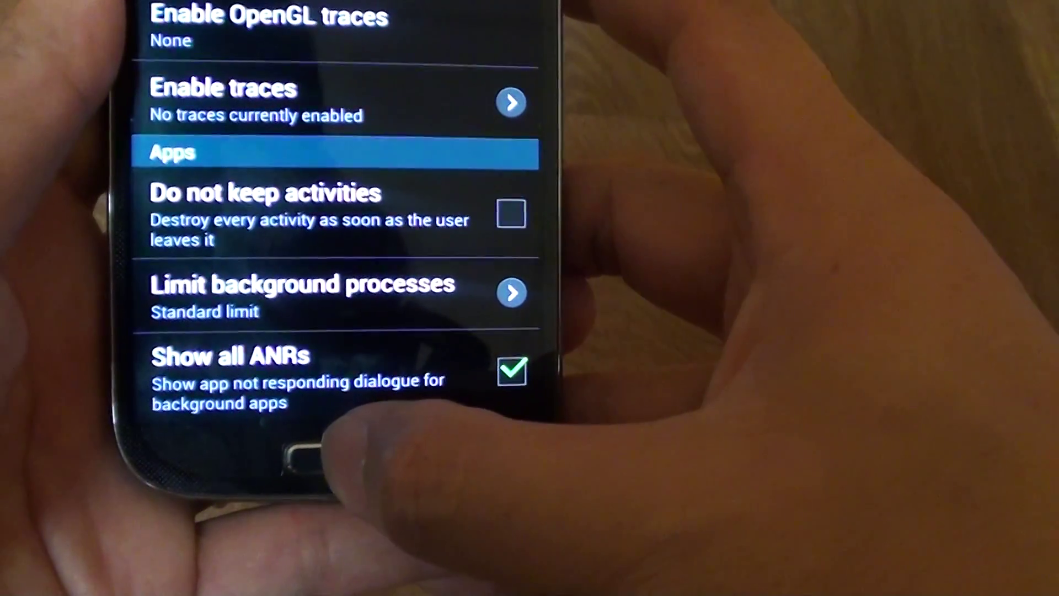
{"action": "key", "text": "Home"}
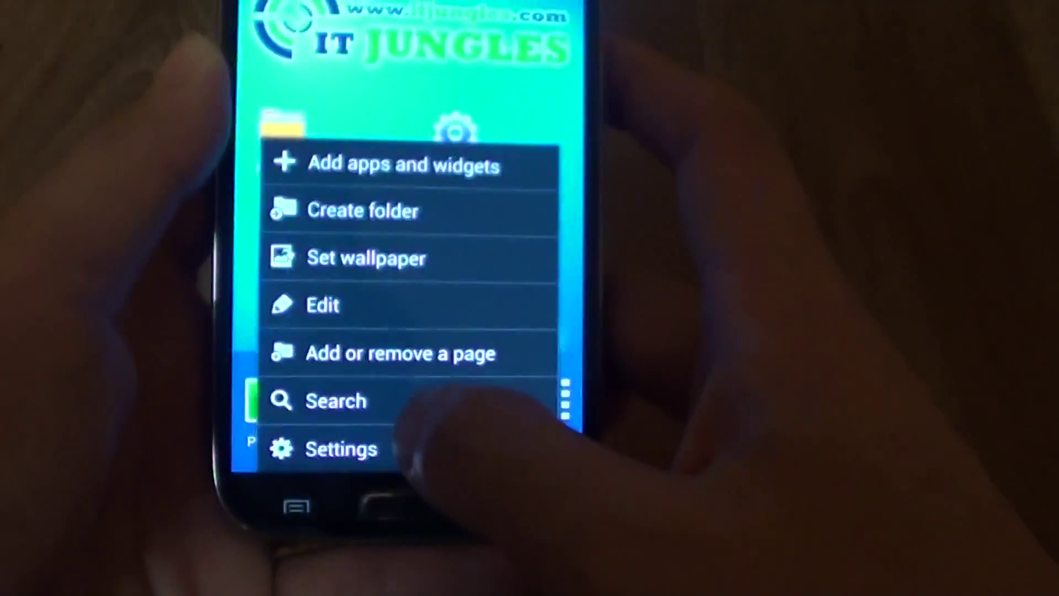
- Reopen Settings from the home menu and go to More > Developer options
{"action": "left_click", "coordinate": [342, 447]}
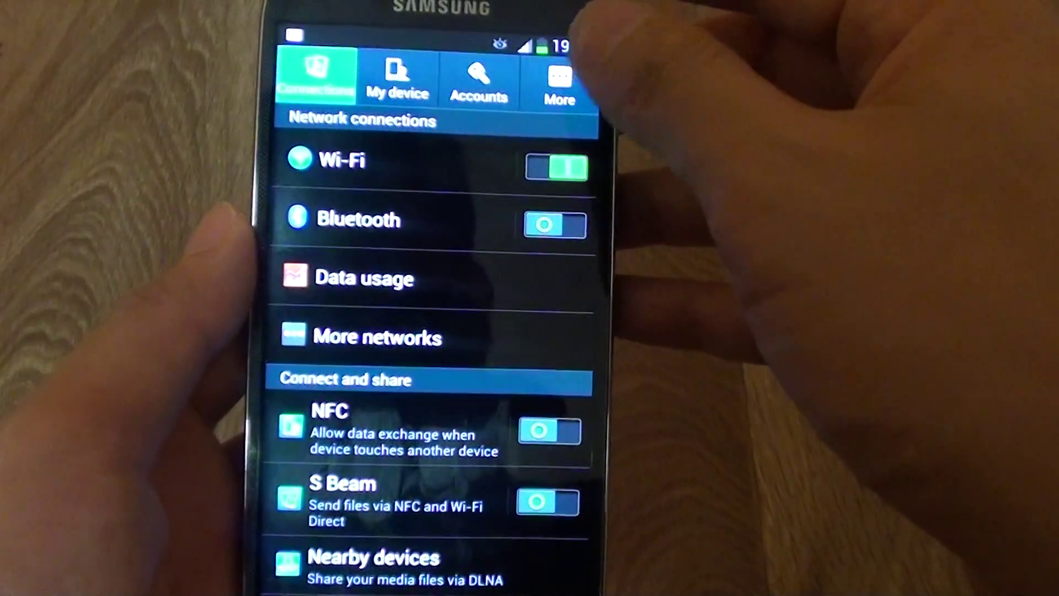
{"action": "left_click", "coordinate": [567, 79]}
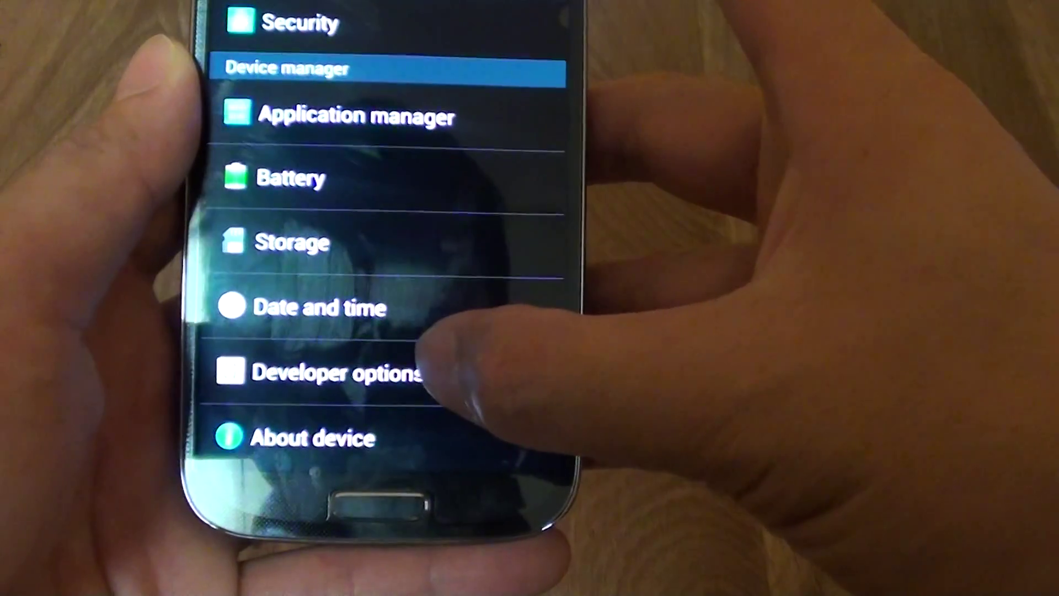
{"action": "left_click", "coordinate": [338, 367]}
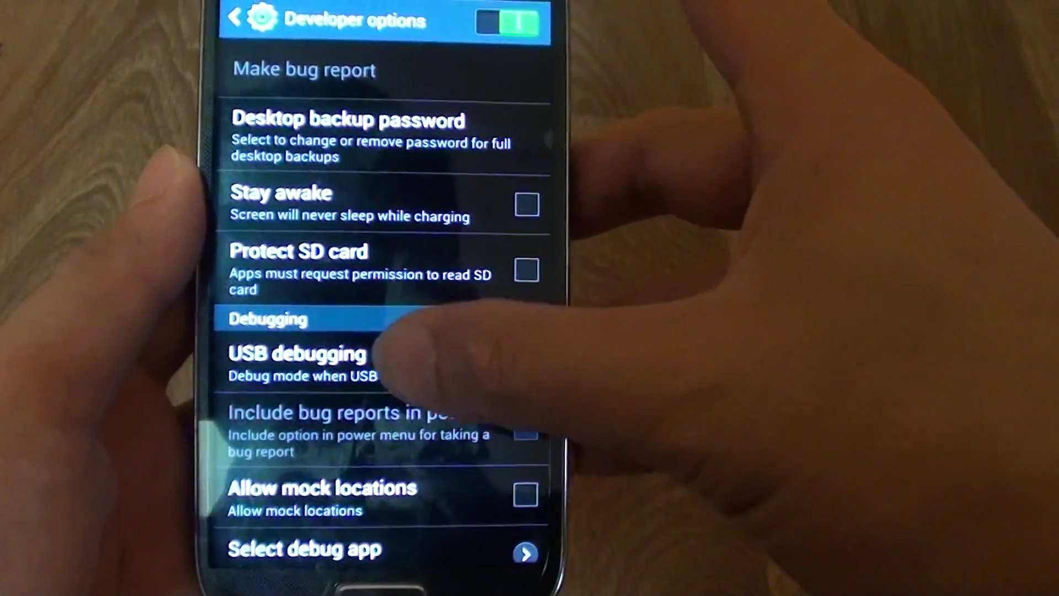
{"action": "scroll", "coordinate": [381, 298], "scroll_direction": "down", "scroll_amount": 10}
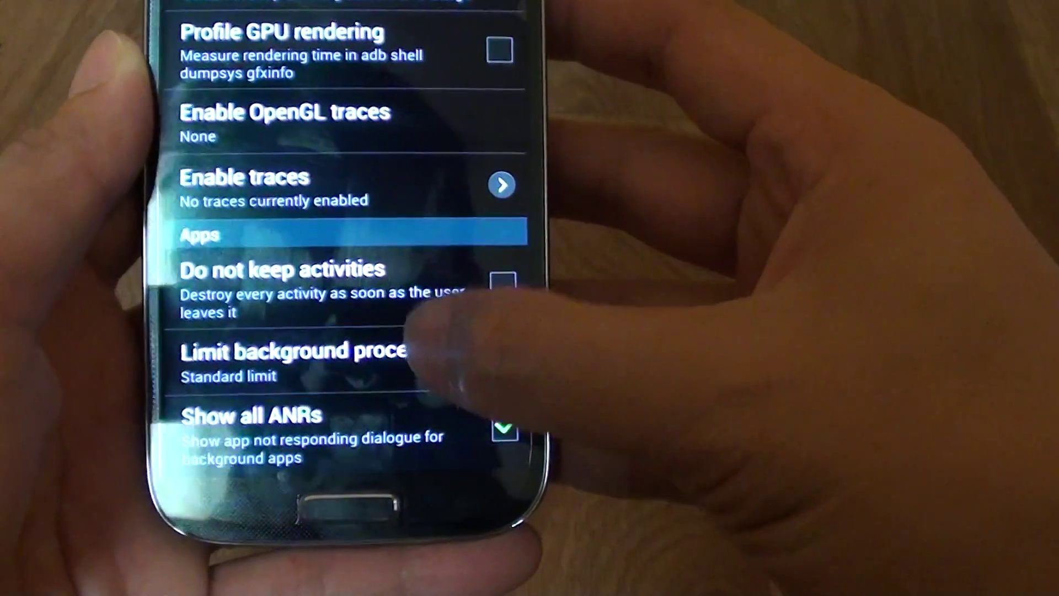
{"action": "left_click", "coordinate": [476, 359]}
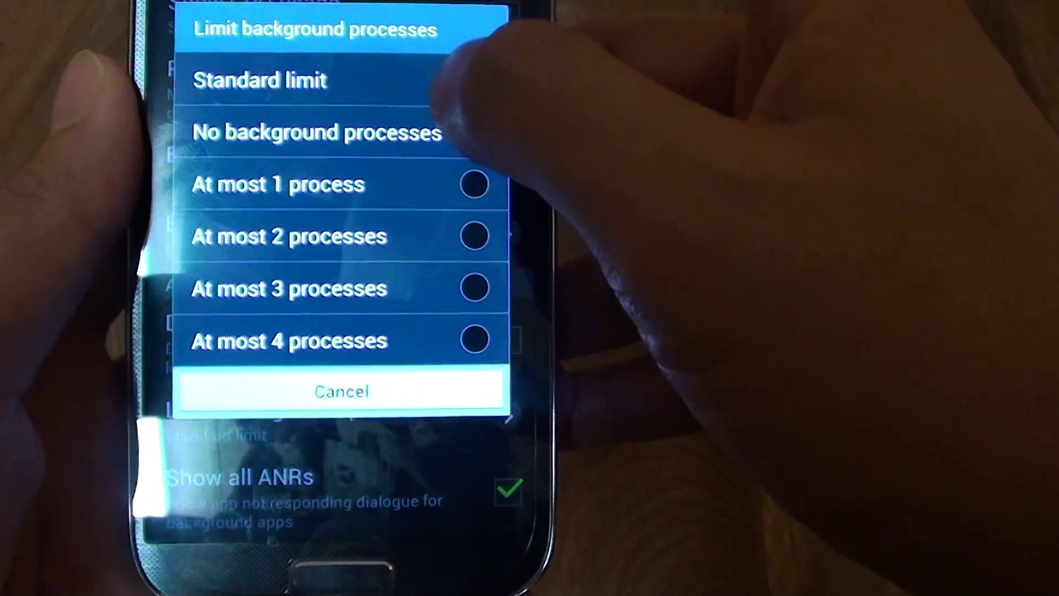
{"action": "left_click", "coordinate": [478, 86]}
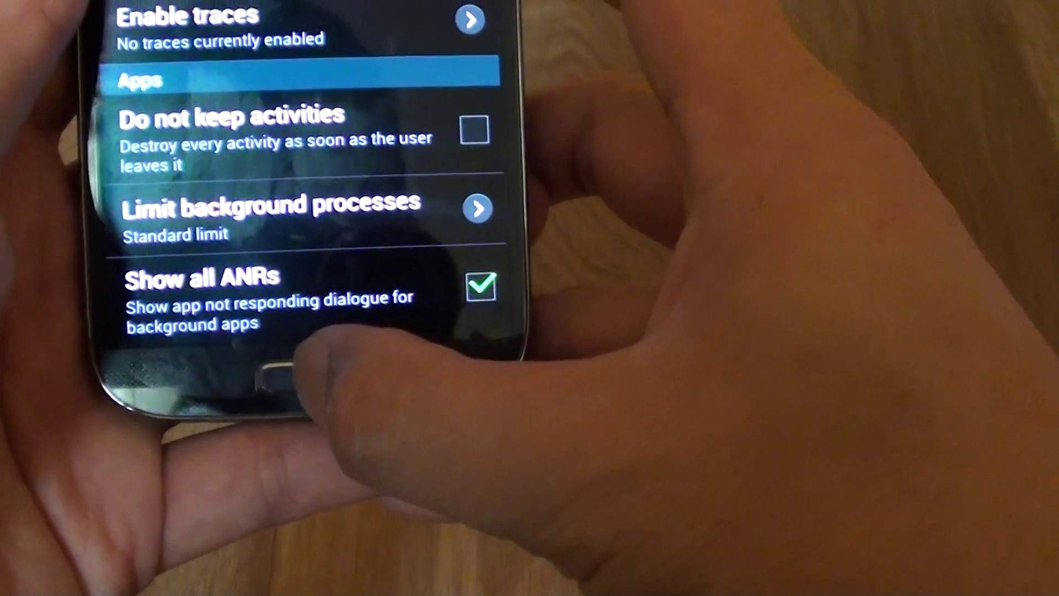
- Leave Developer options for the home screen, keeping the Standard process limit
{"action": "left_click", "coordinate": [273, 387]}
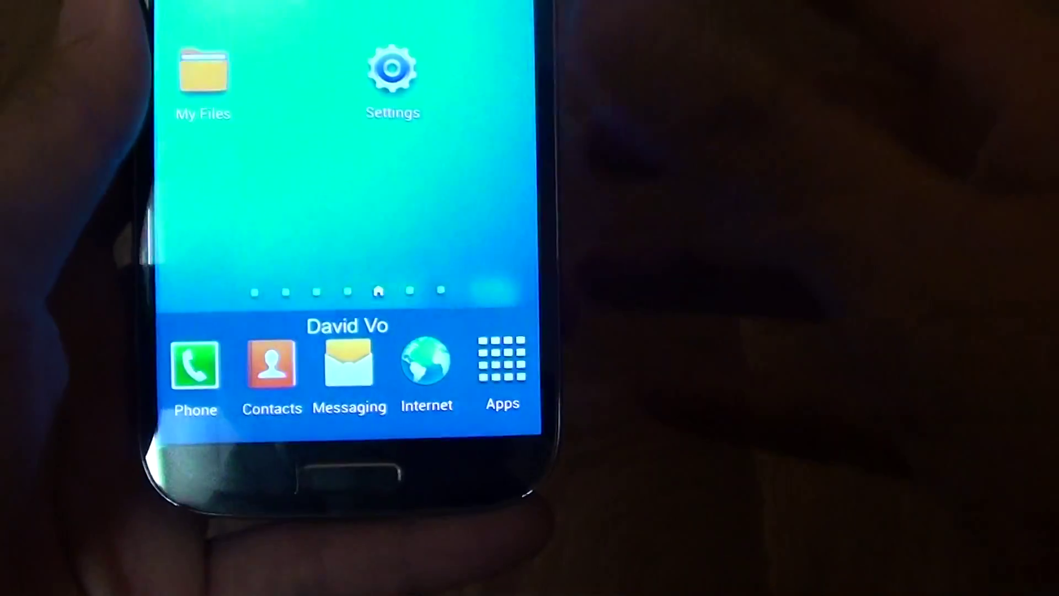